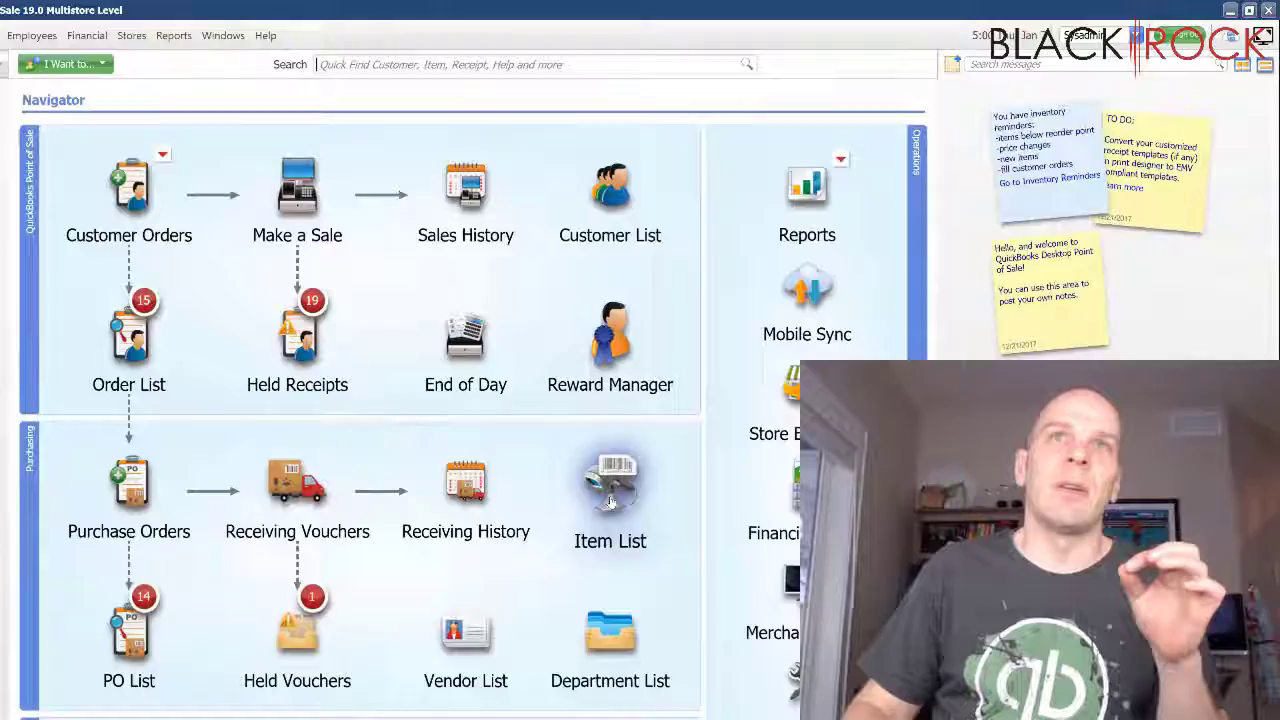
# - In the Item List, select Leather Shoe Red size 8 and show its size and colour grid
pyautogui.click(611, 500)
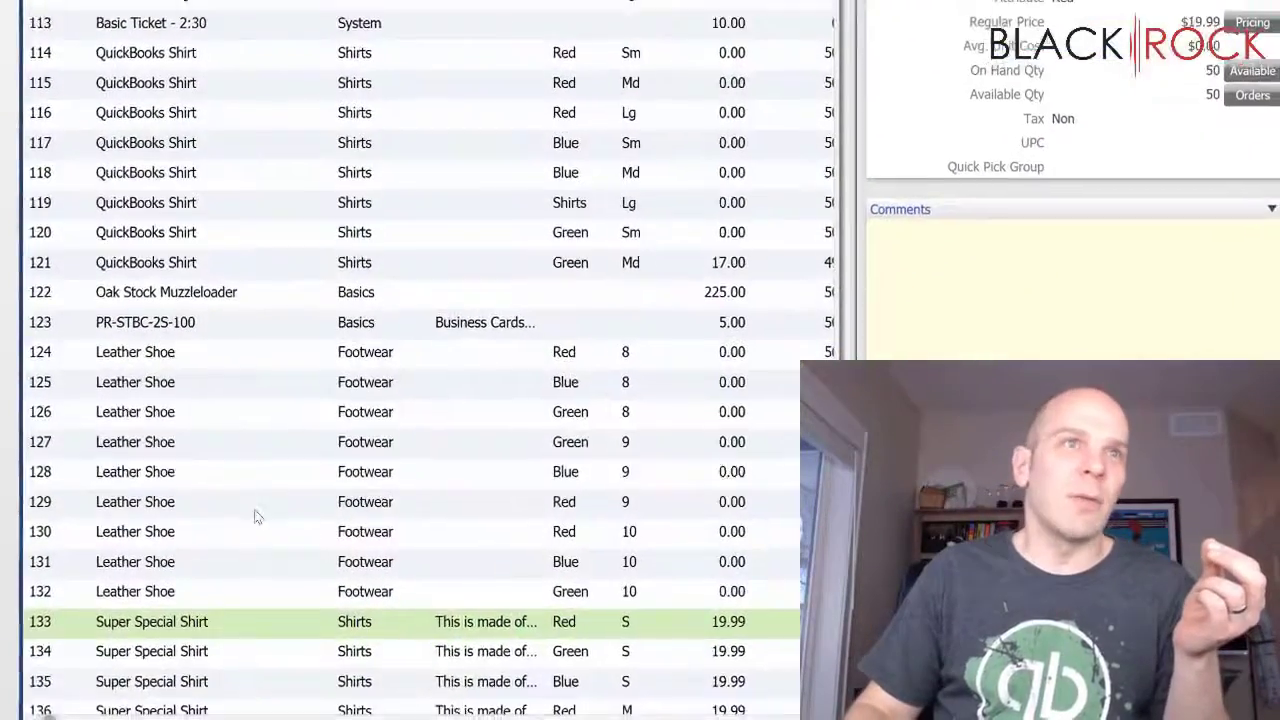
pyautogui.click(143, 352)
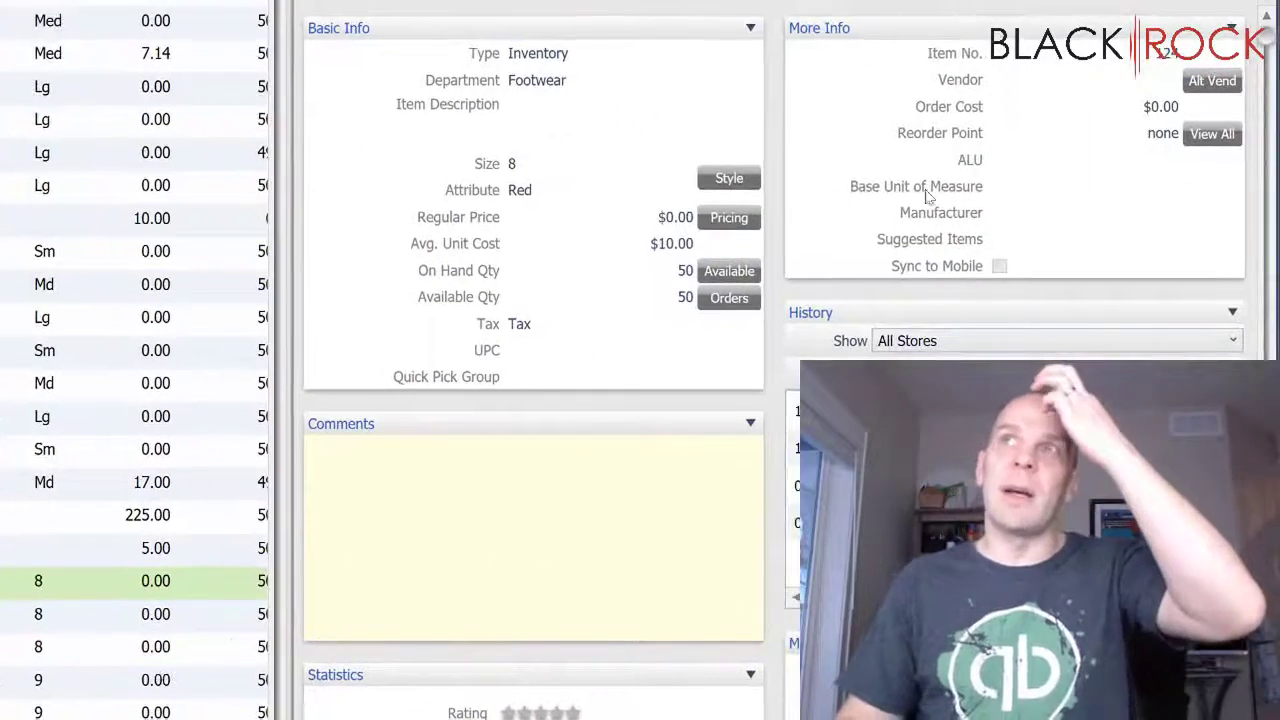
pyautogui.click(750, 177)
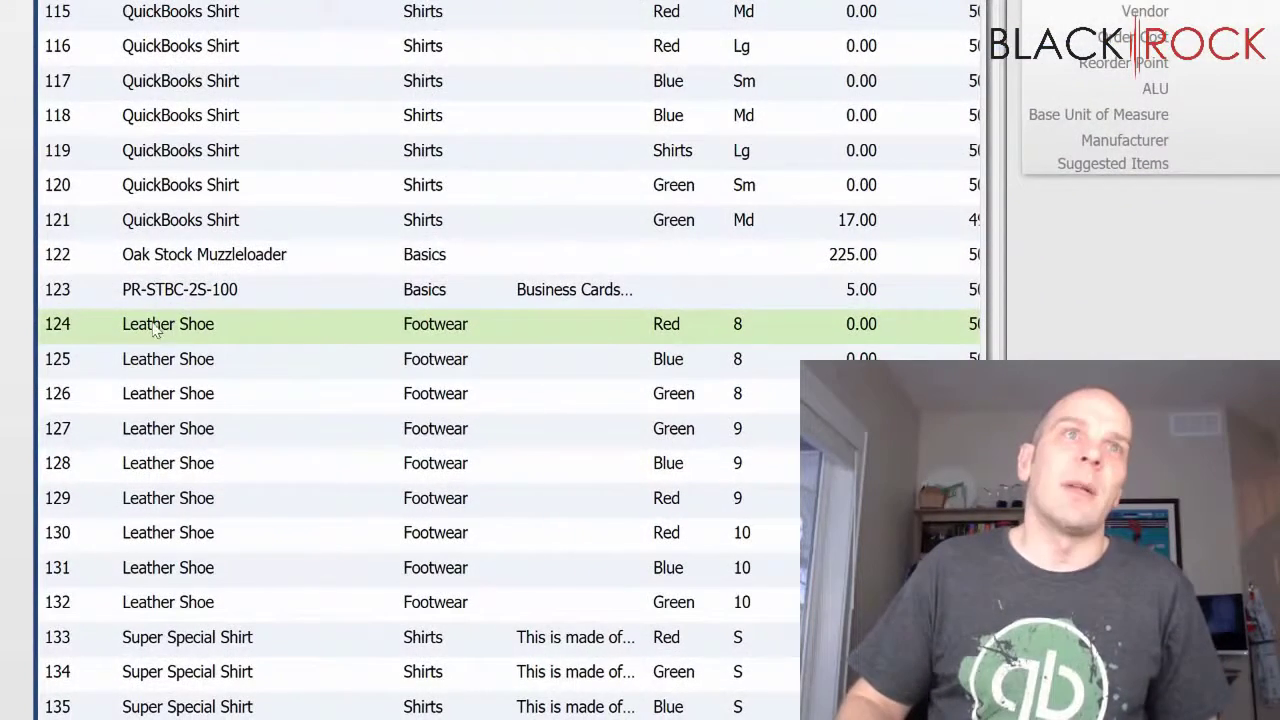
# - Edit the Leather Shoe style and add size rows 12 and 14
pyautogui.doubleClick(741, 341)
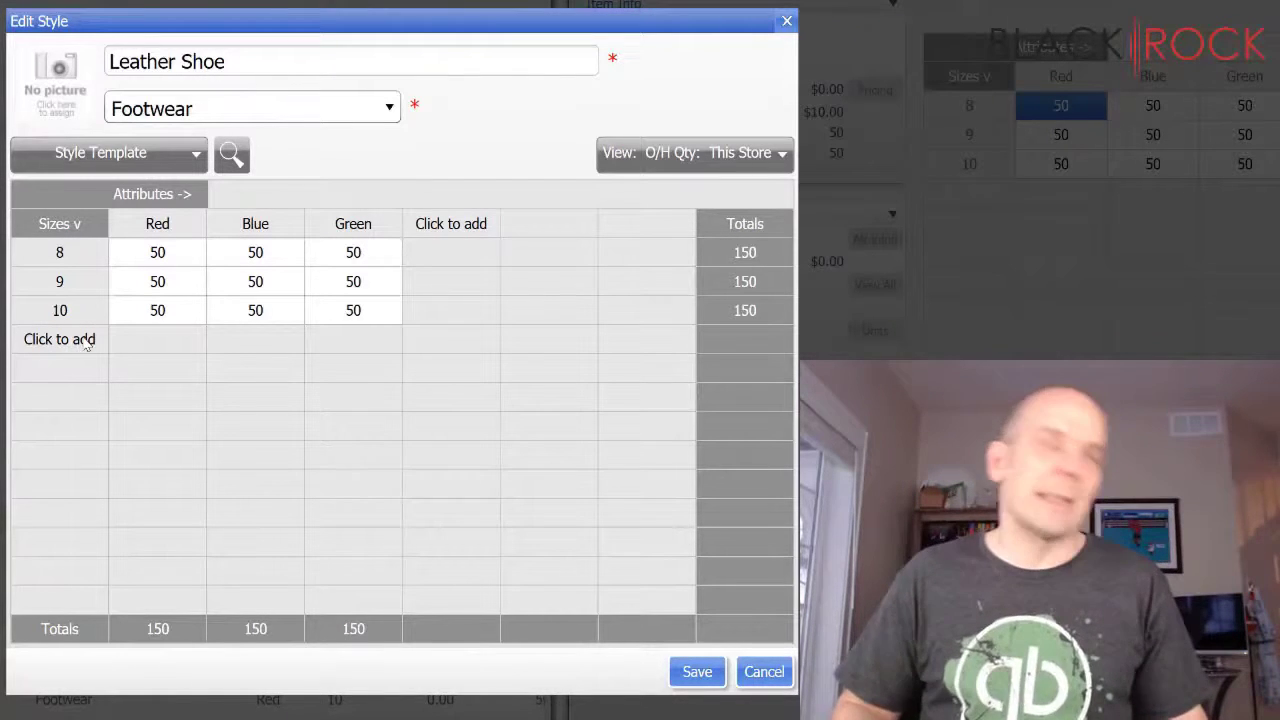
pyautogui.click(86, 340)
pyautogui.write('12')
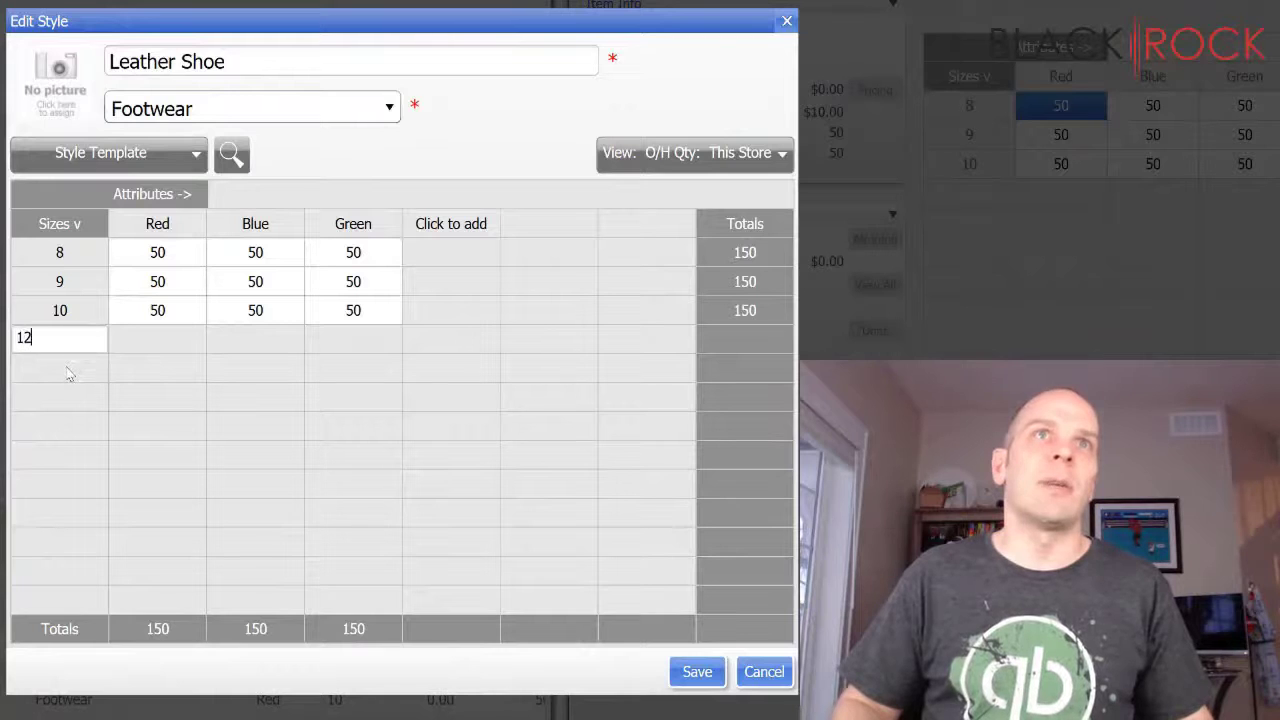
pyautogui.press('Return')
pyautogui.click(70, 378)
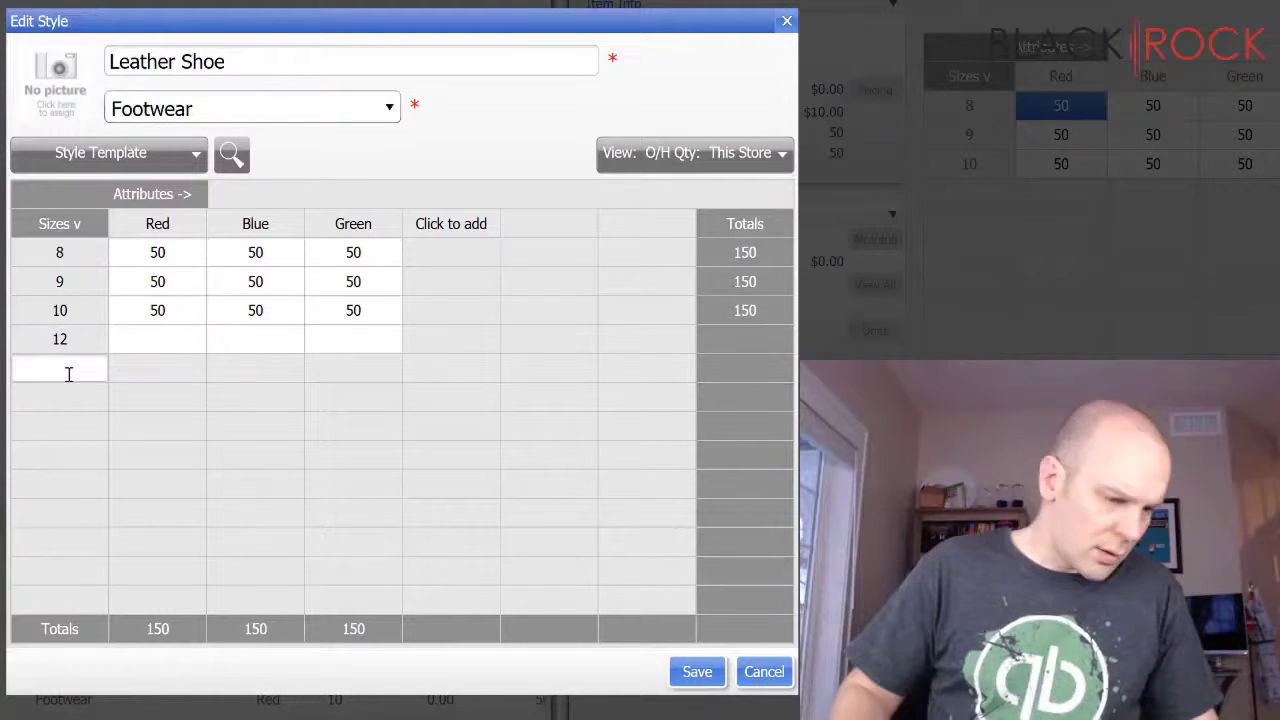
pyautogui.write('14')
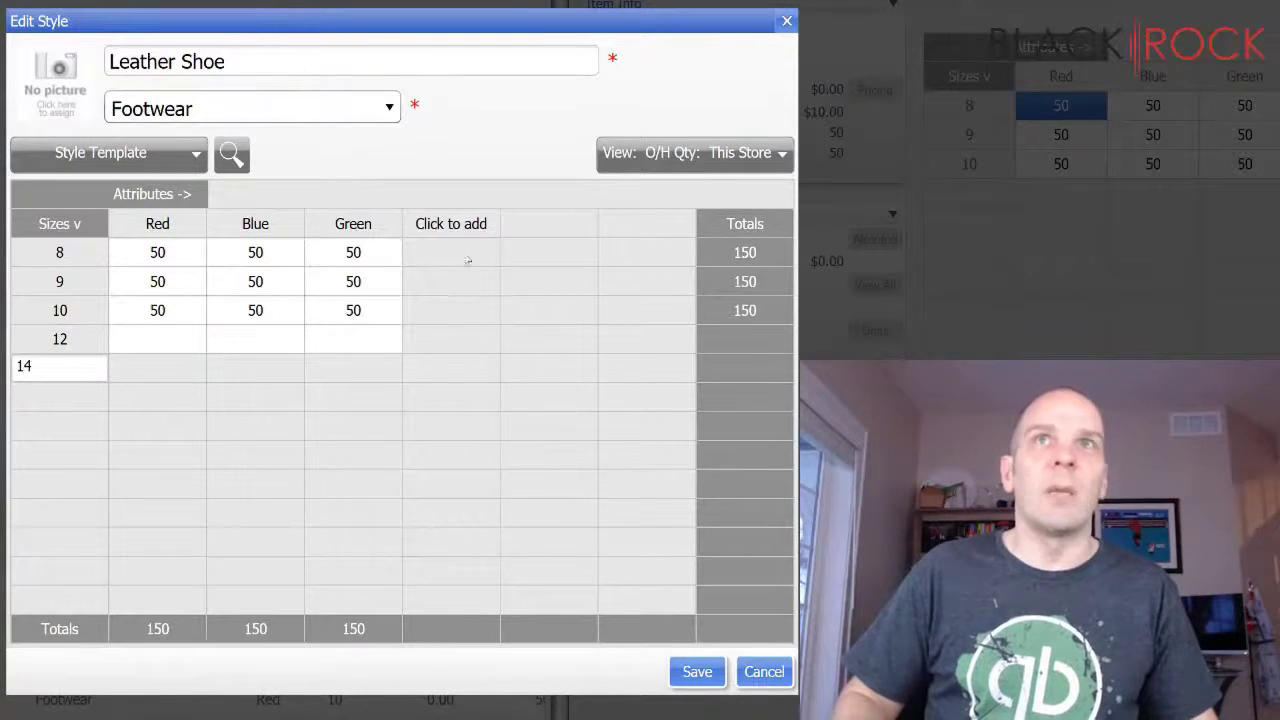
pyautogui.press('Return')
# - Add Purple as a new colour attribute column
pyautogui.click(437, 224)
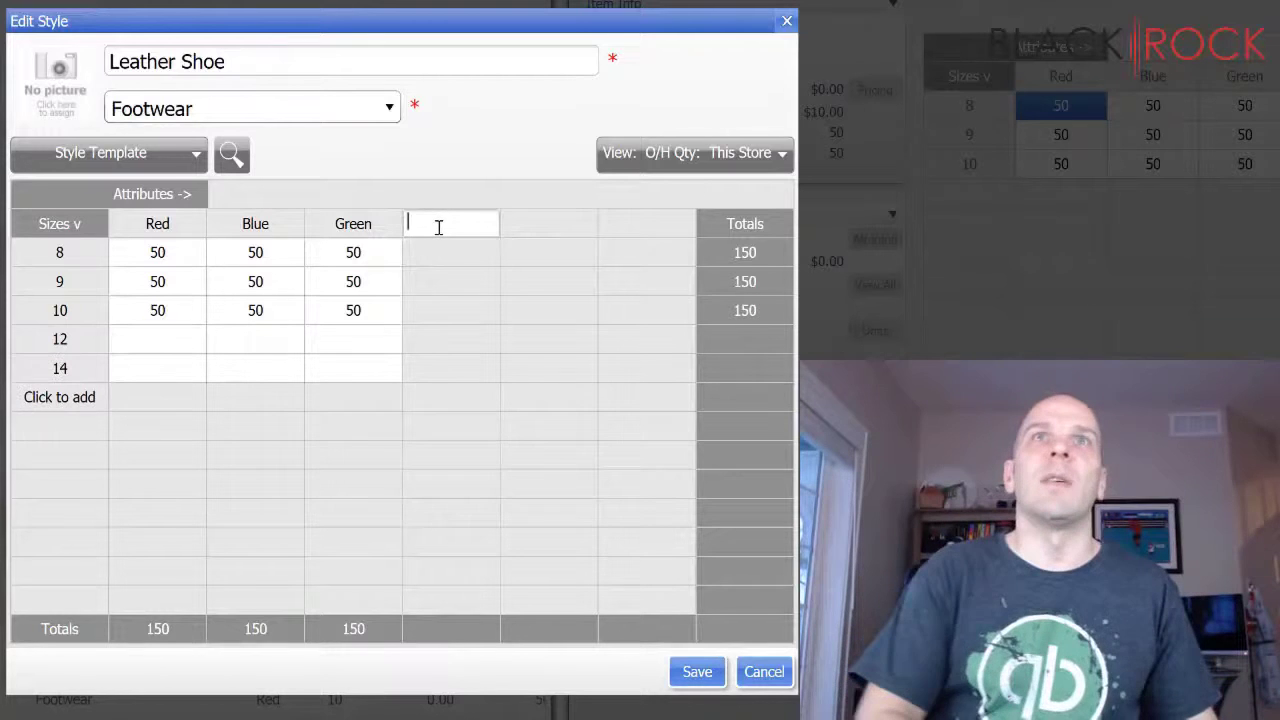
pyautogui.write('Purple')
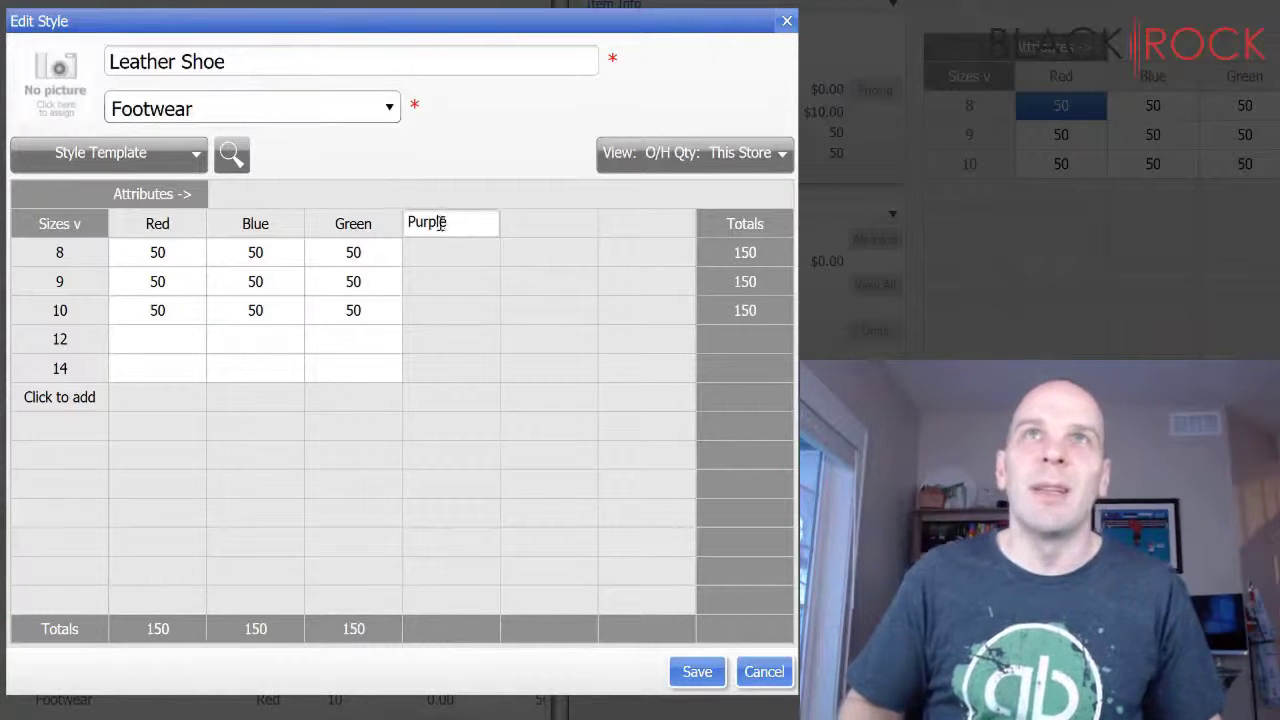
pyautogui.click(356, 262)
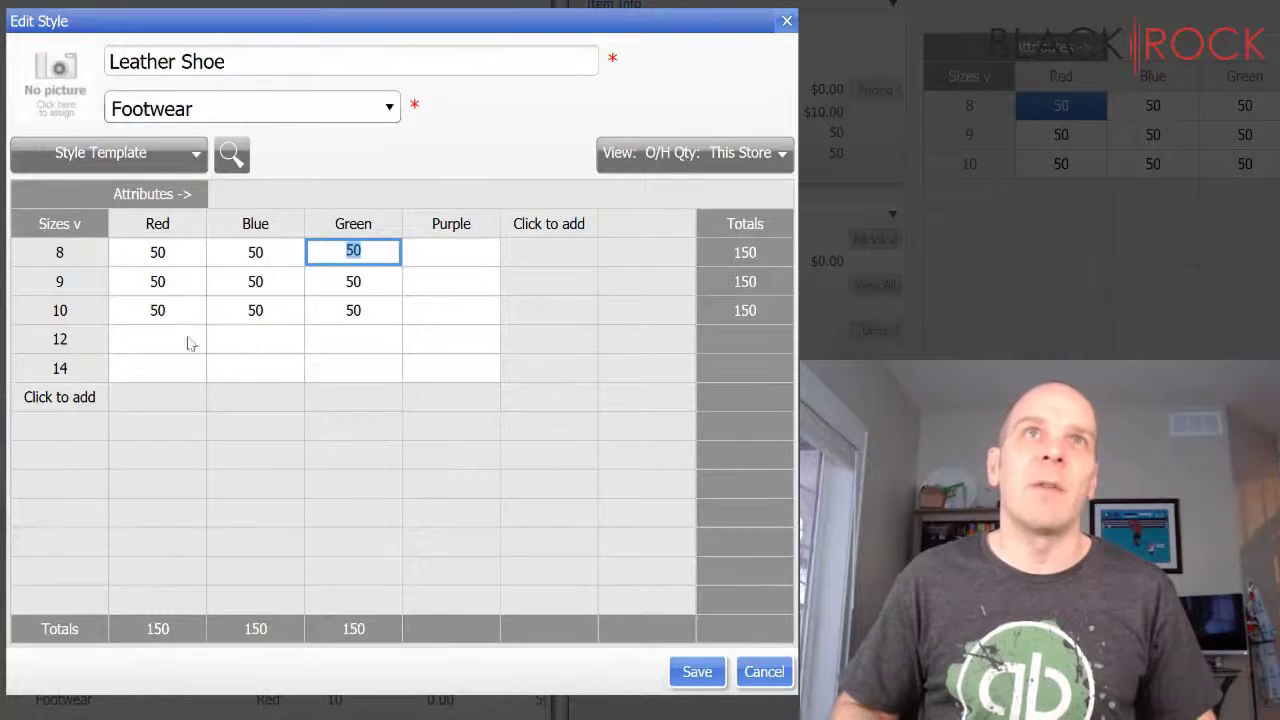
# - Enter 0 for Purple sizes 8–10 and every colour in size 12
pyautogui.click(449, 255)
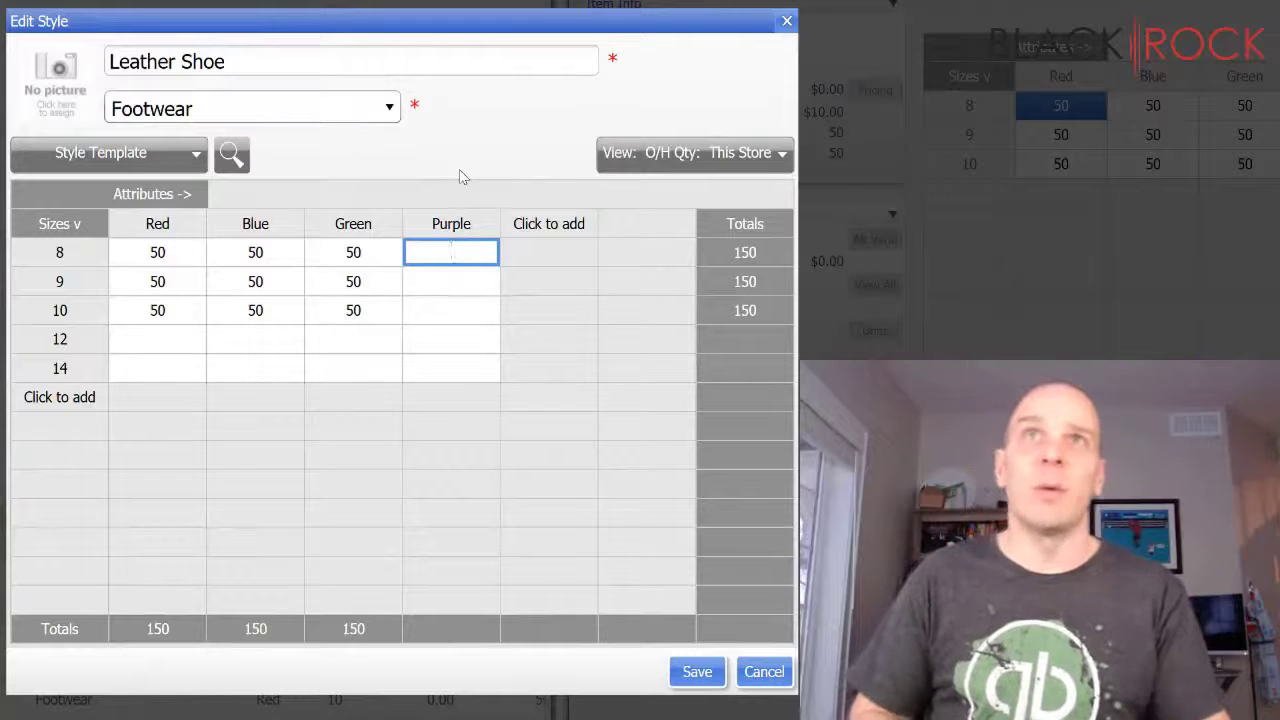
pyautogui.write('0')
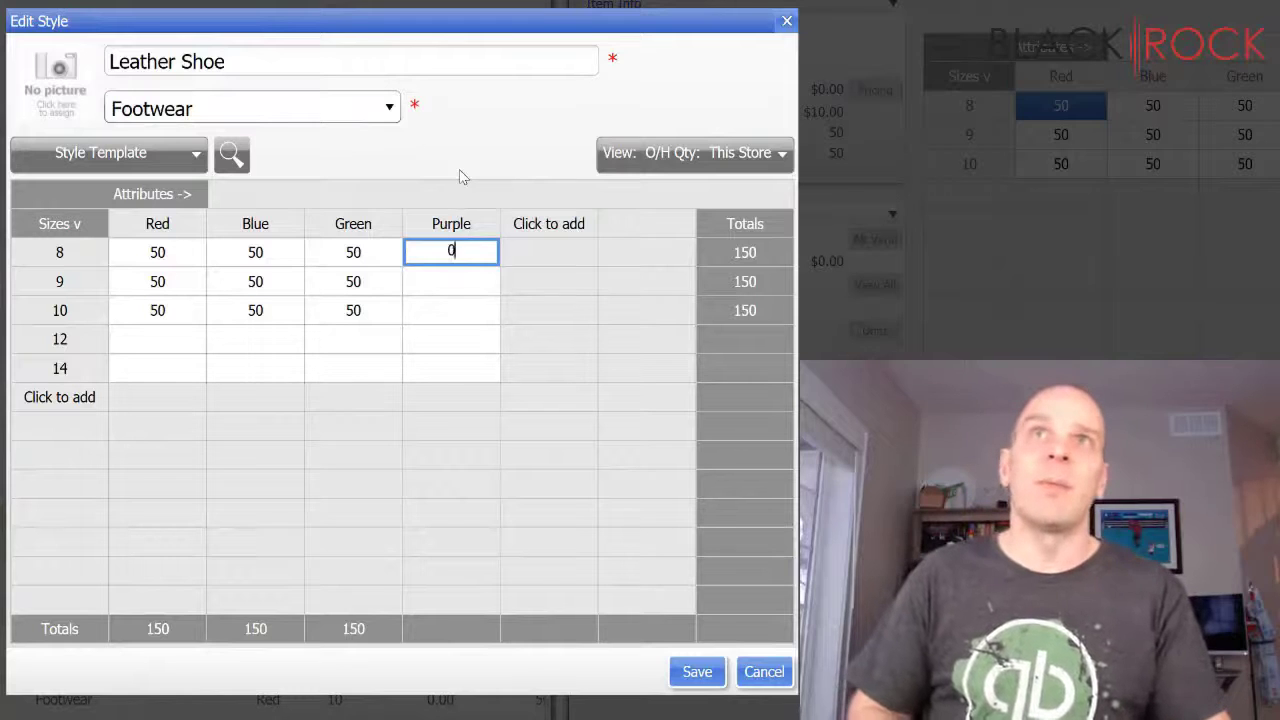
pyautogui.click(428, 287)
pyautogui.click(441, 311)
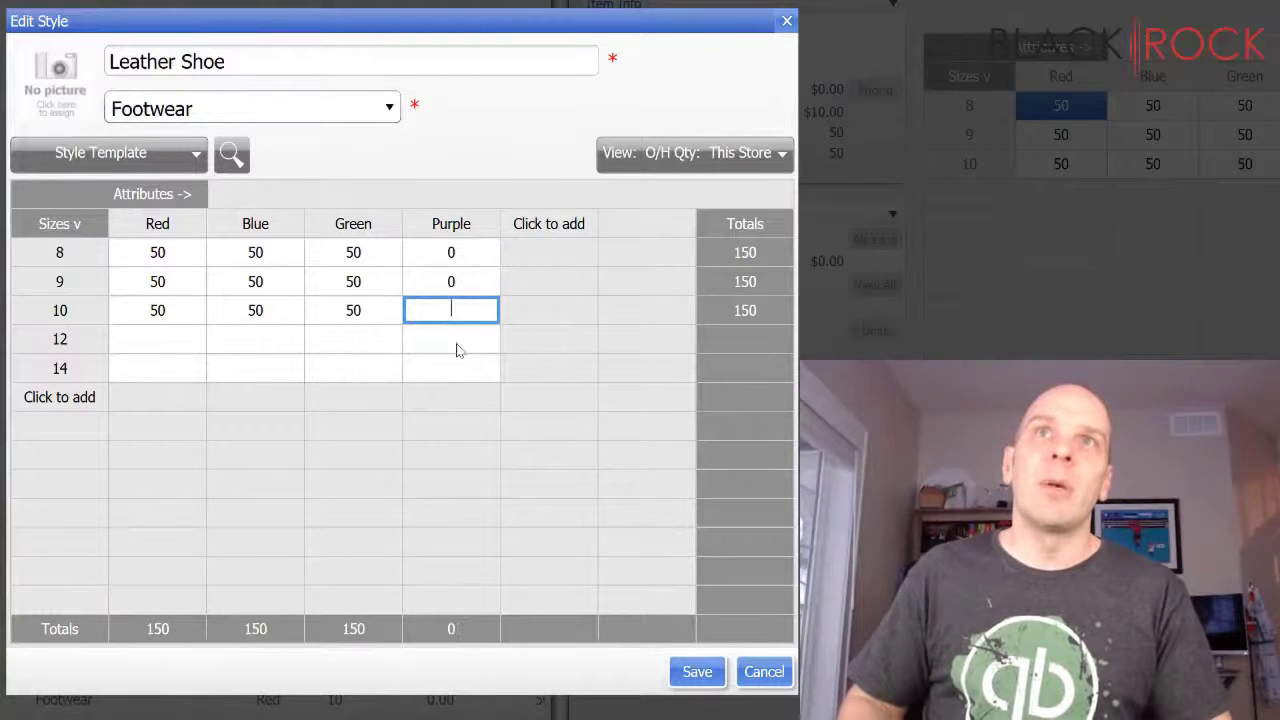
pyautogui.click(158, 339)
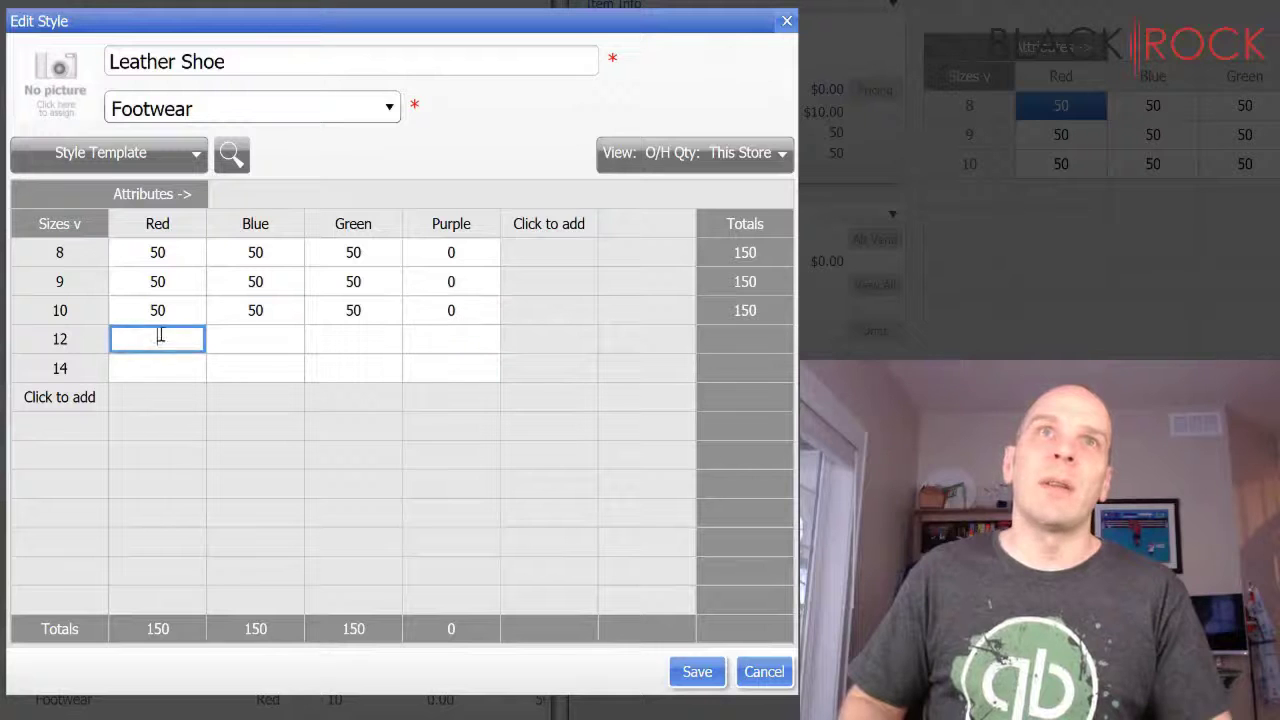
pyautogui.click(253, 340)
pyautogui.write('0')
pyautogui.click(352, 339)
pyautogui.write('0')
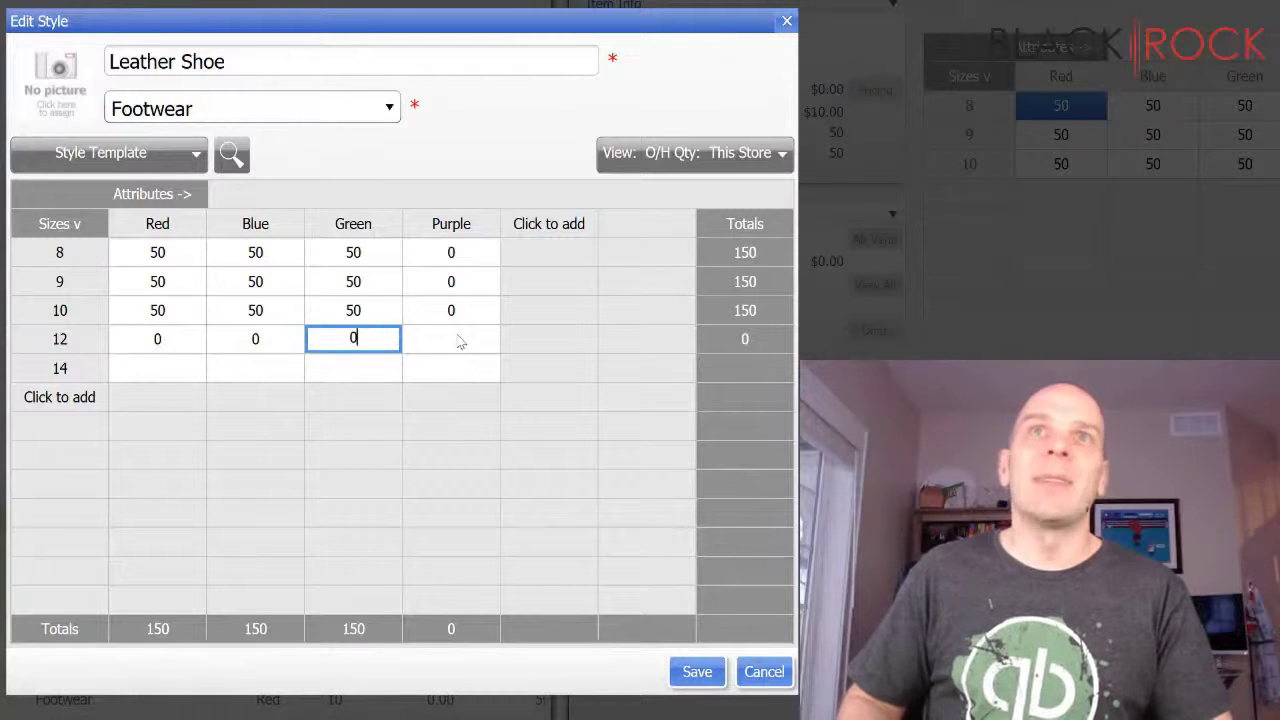
pyautogui.click(453, 341)
pyautogui.write('0')
# - Enter 0 in the size 14 cells for Purple, Green, Blue and Red
pyautogui.click(458, 370)
pyautogui.write('0')
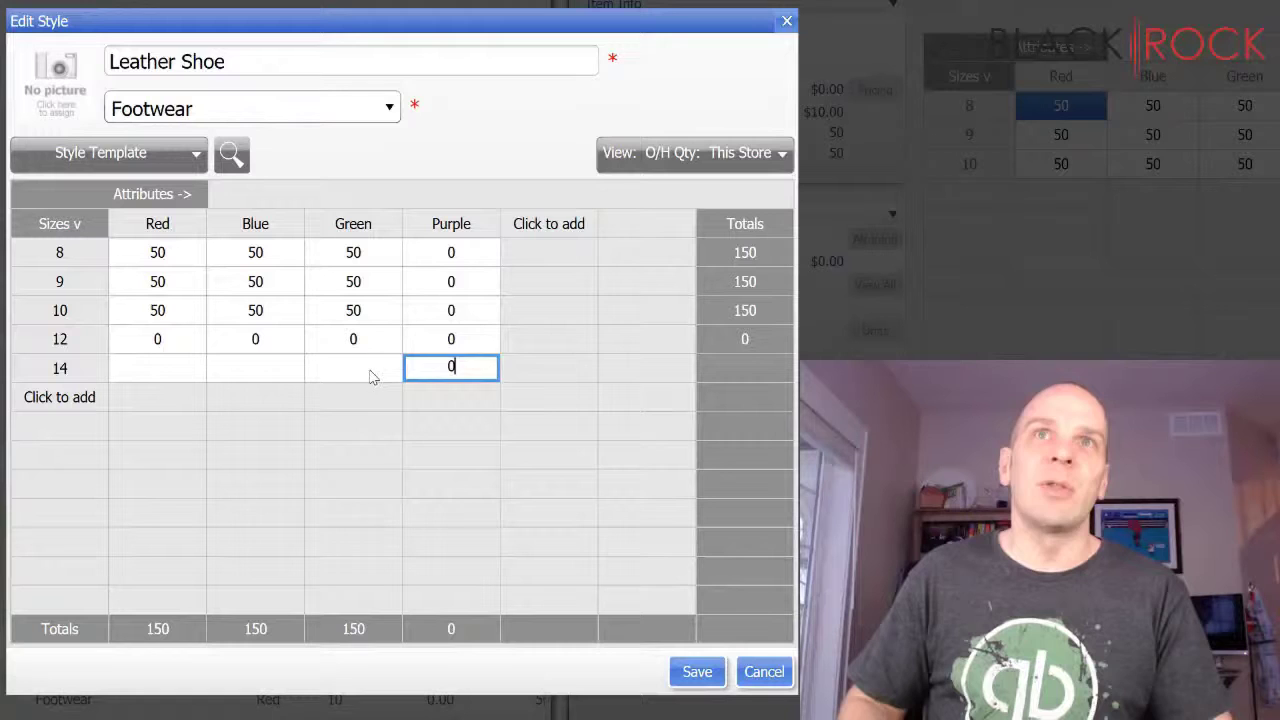
pyautogui.click(365, 369)
pyautogui.write('0')
pyautogui.click(263, 371)
pyautogui.write('0')
pyautogui.click(140, 367)
pyautogui.write('0')
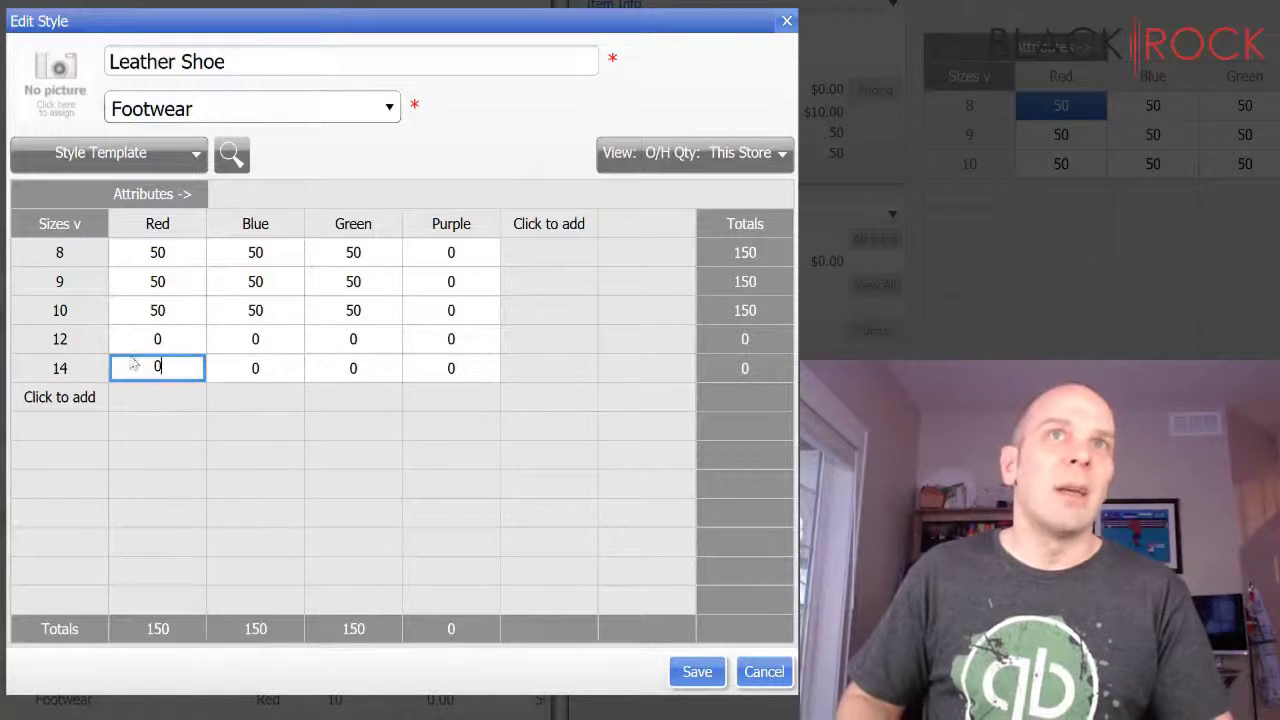
pyautogui.click(193, 342)
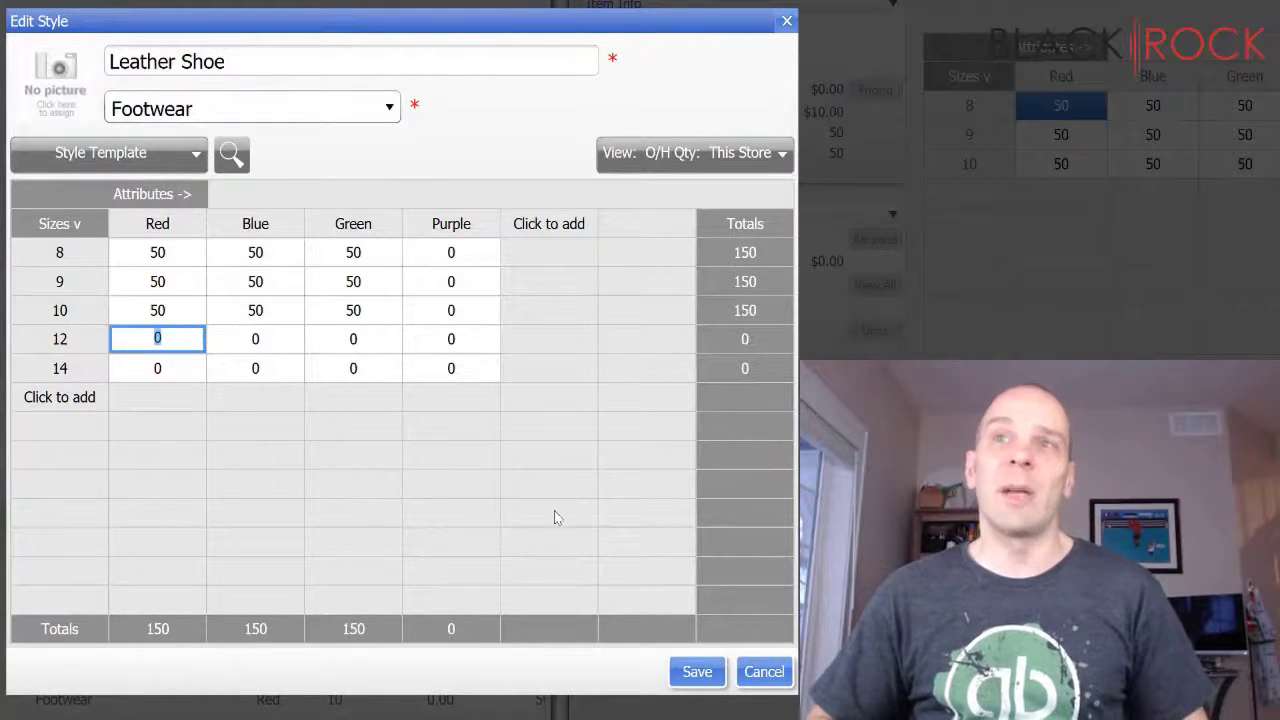
# - Save the Leather Shoe style and review new items 164–174, Purple size 8 through Red size 14
pyautogui.click(700, 671)
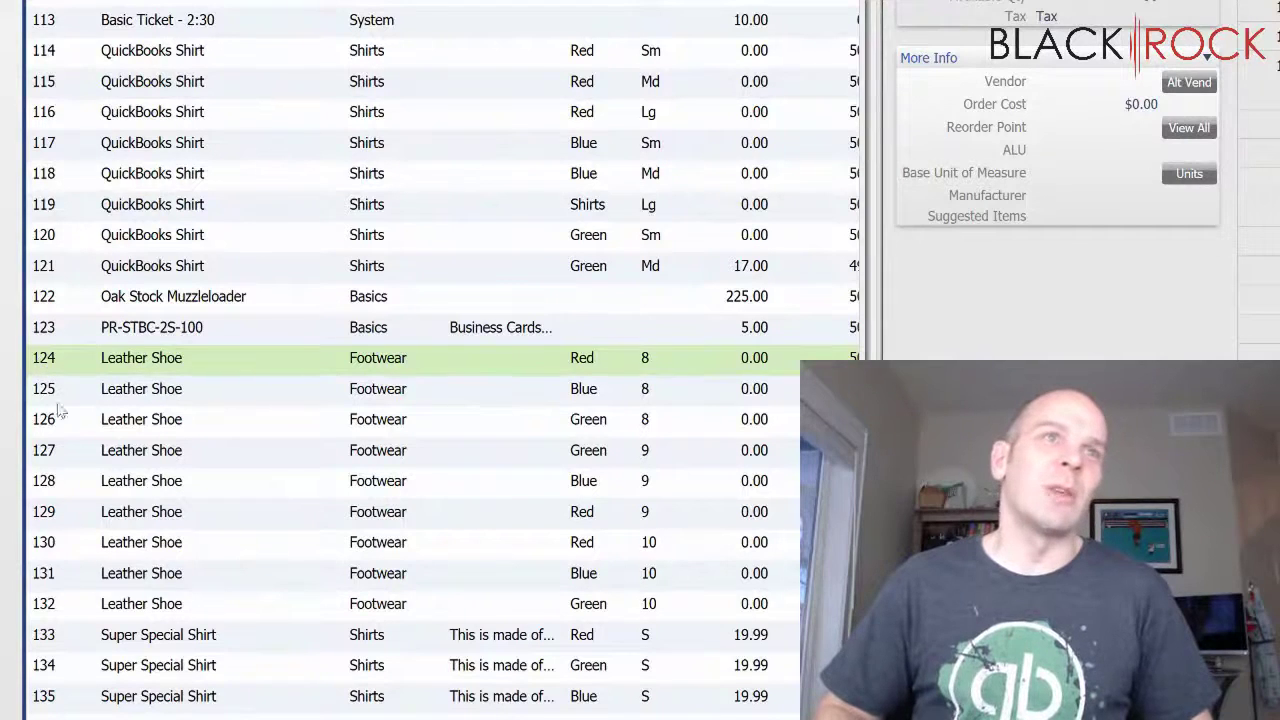
pyautogui.click(72, 608)
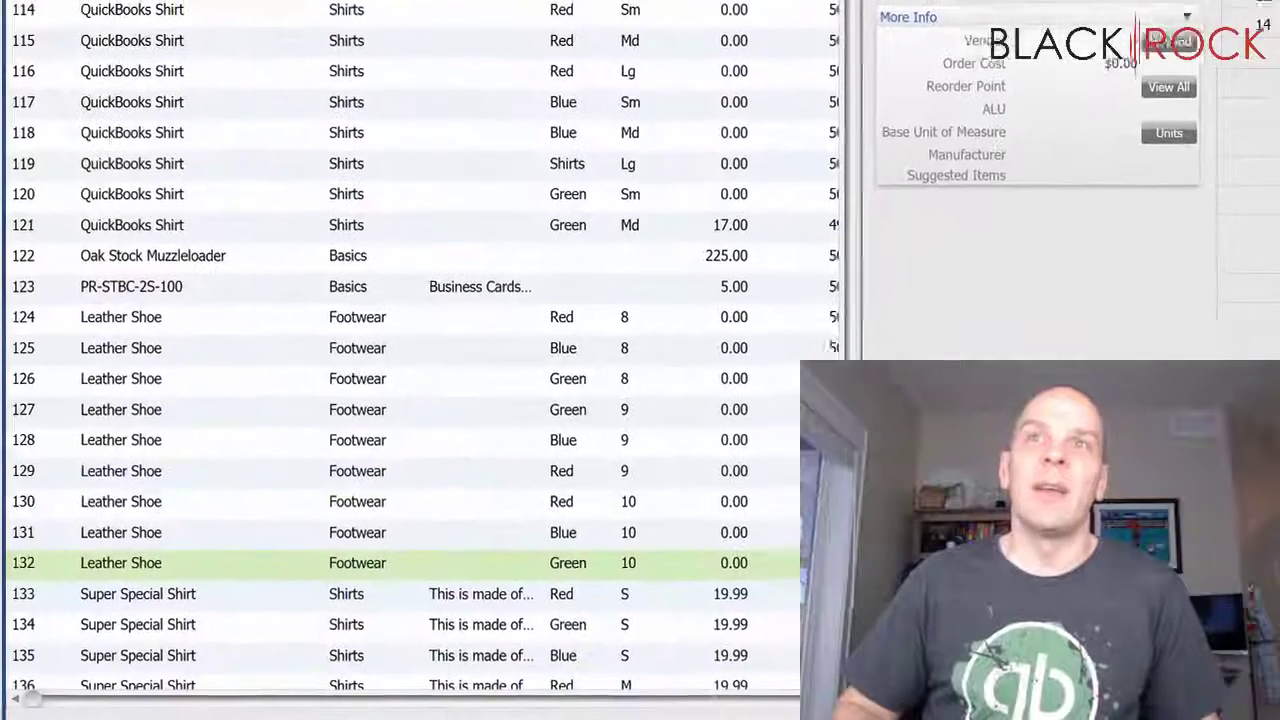
pyautogui.scroll(-11, 400, 345)
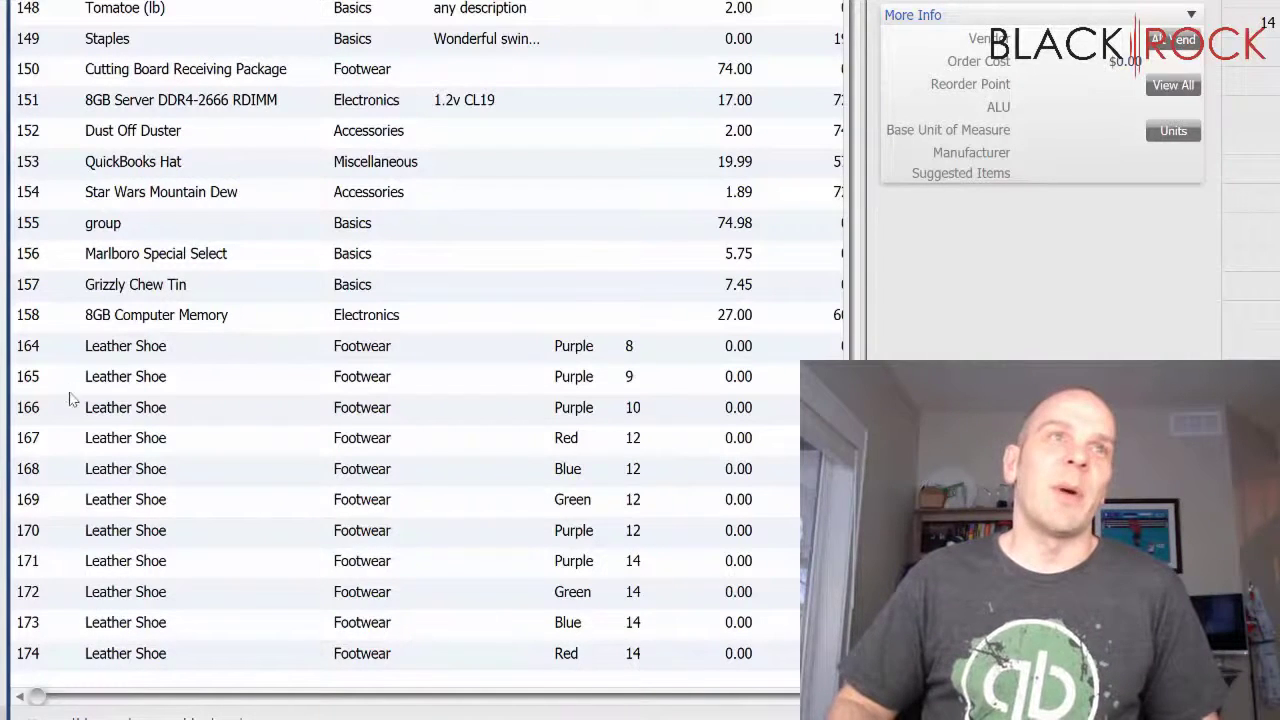
pyautogui.click(55, 358)
pyautogui.click(55, 662)
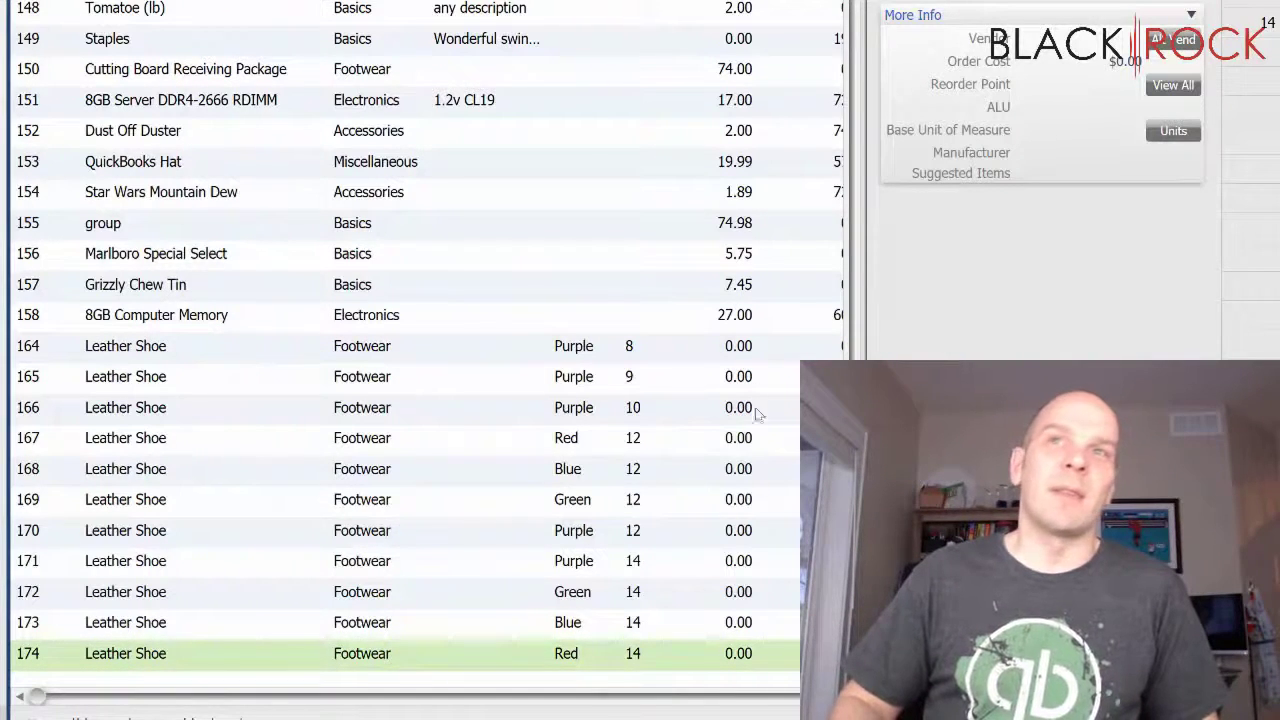
pyautogui.scroll(20, 405, 345)
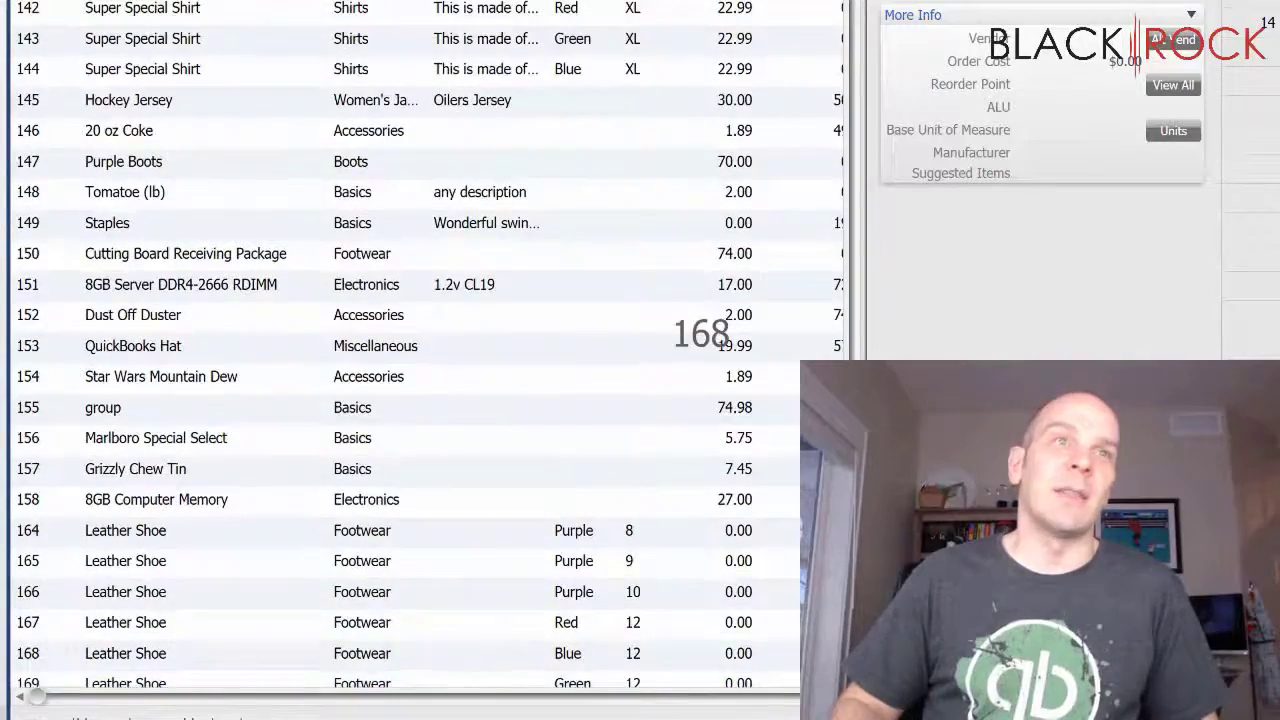
pyautogui.scroll(5, 405, 345)
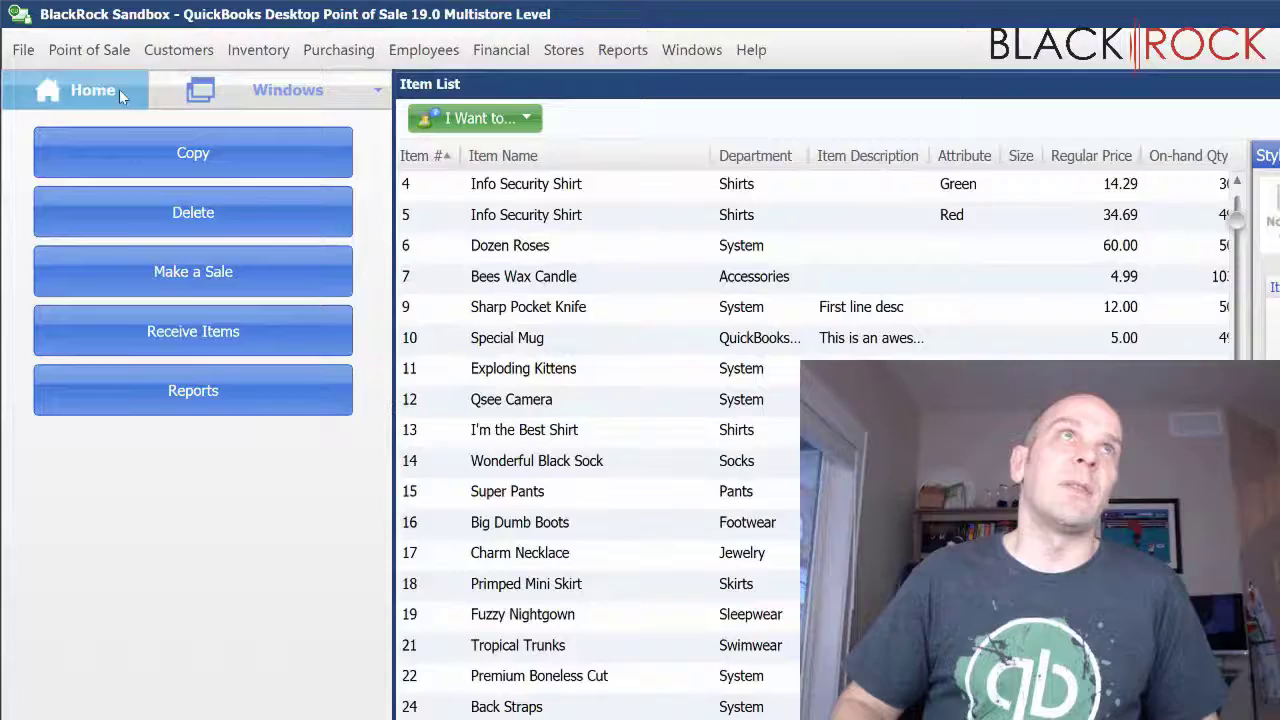
# - From Home, search 'le' and add the Purple size 9 Leather Shoe to the voucher
pyautogui.click(119, 89)
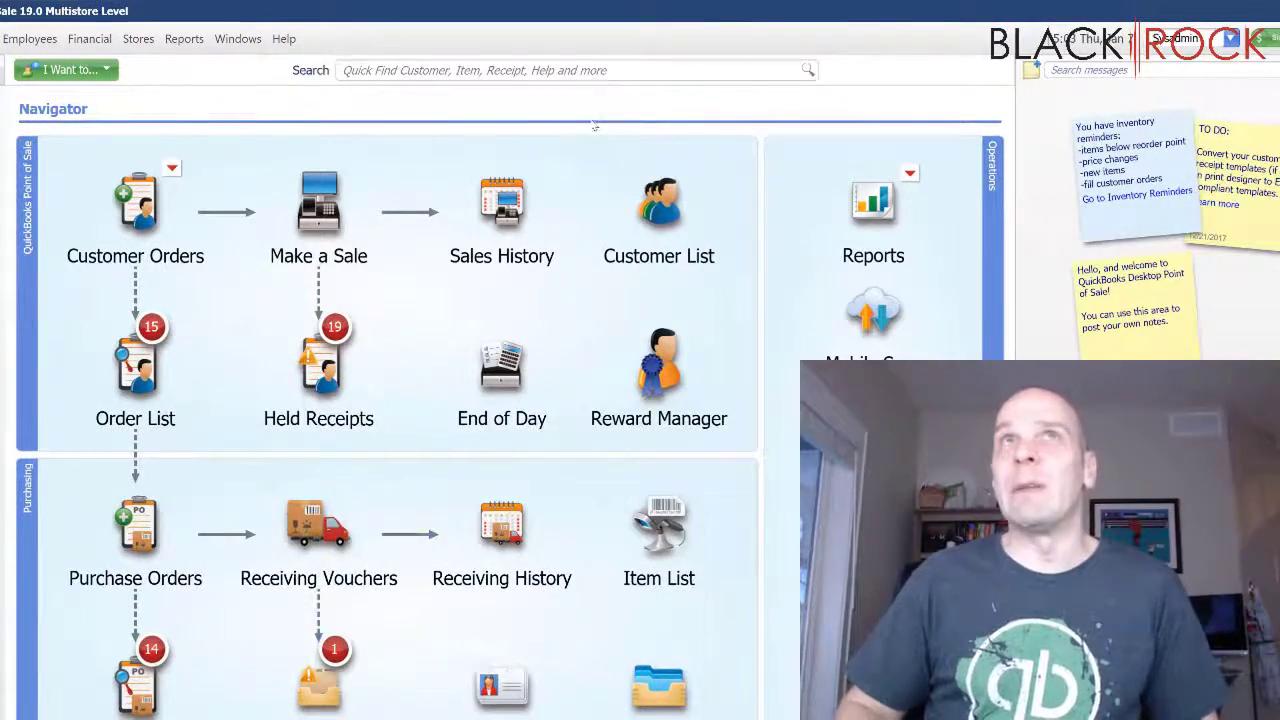
pyautogui.write('leather')
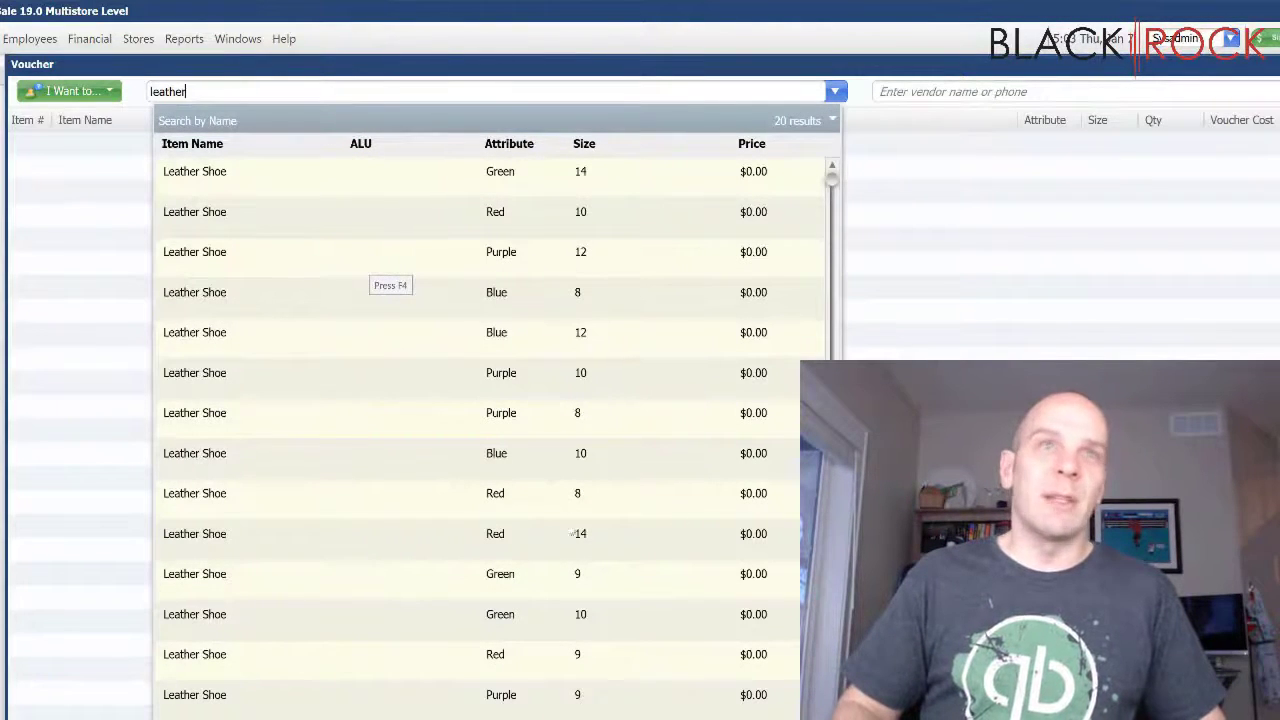
pyautogui.scroll(-1, 552, 708)
pyautogui.click(469, 580)
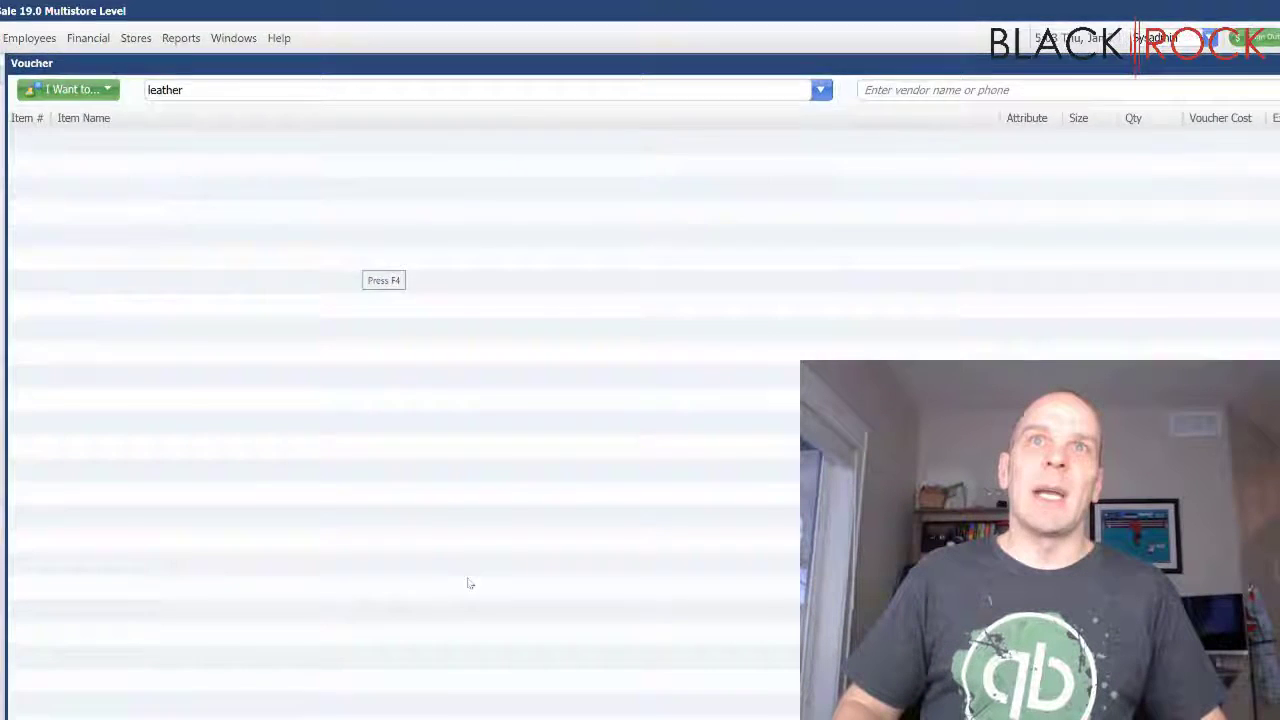